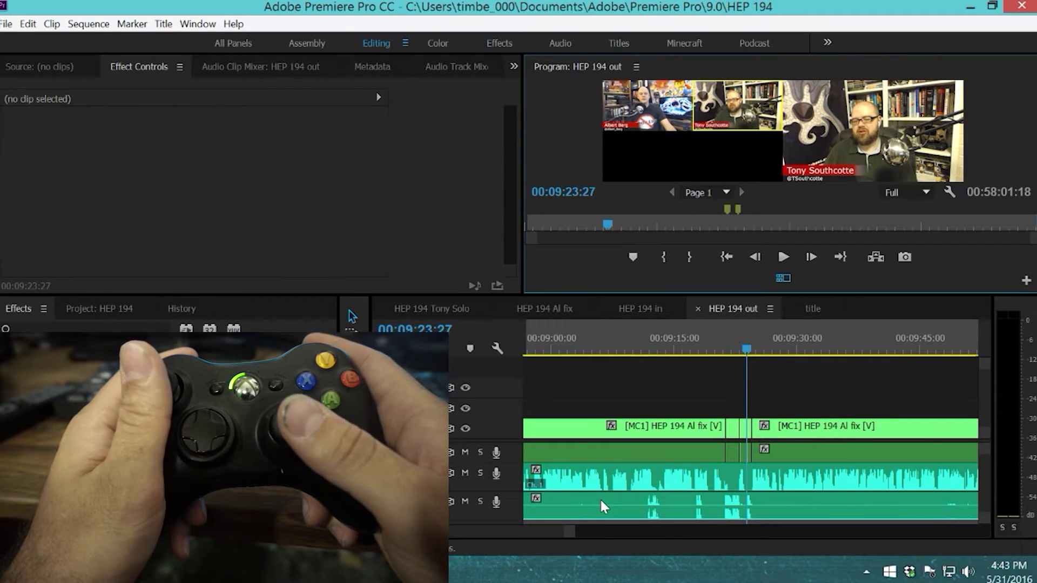
Step: Jump the playhead back and forth between neighbouring cuts in the HEP 194 out sequence, ending on the cut at 00:09:21:09
{"action": "key", "text": "Down"}
{"action": "key", "text": "Down"}
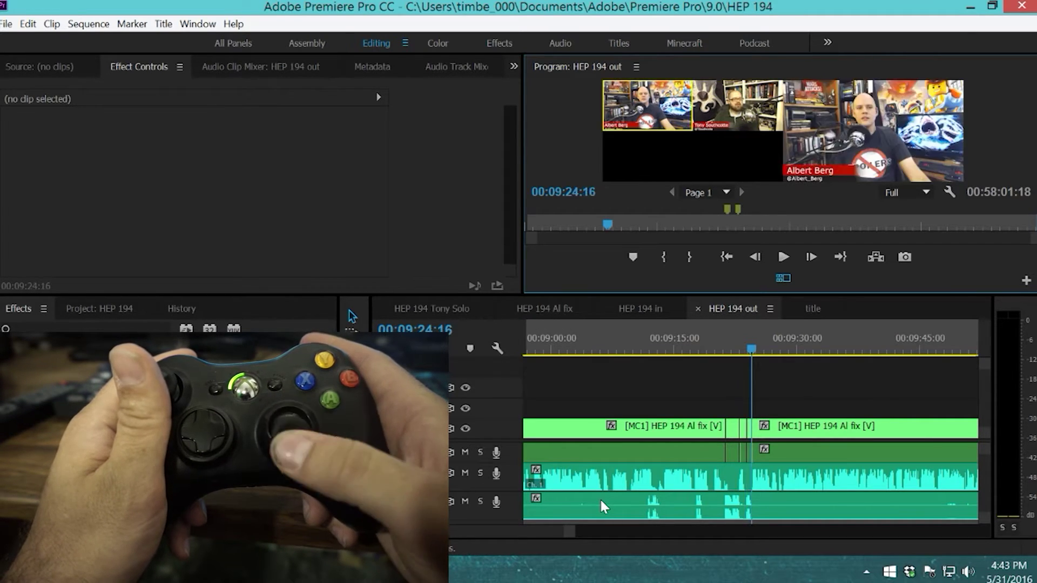
{"action": "key", "text": "Up"}
{"action": "key", "text": "Up"}
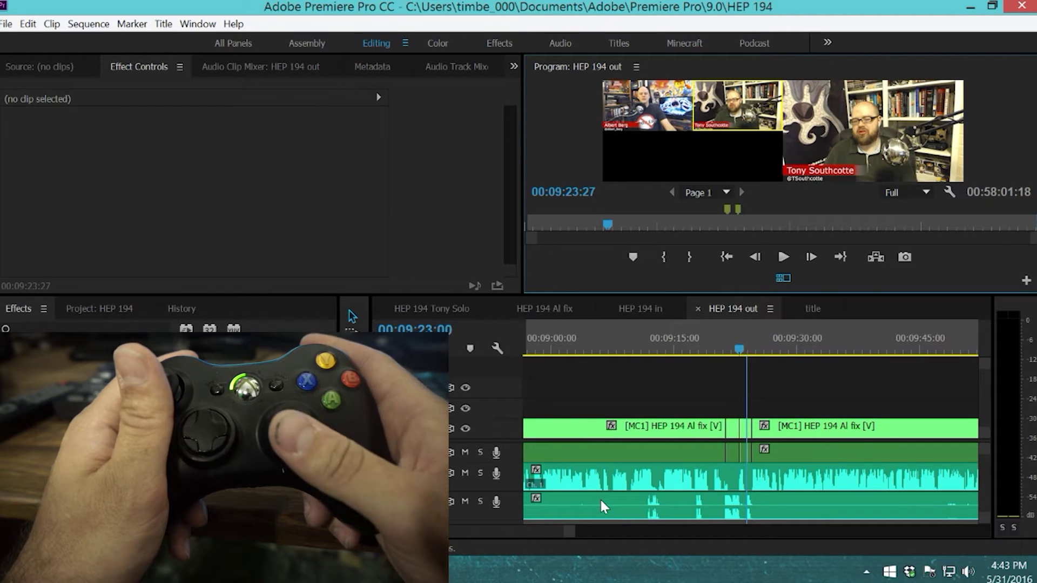
{"action": "key", "text": "Up"}
{"action": "key", "text": "Down"}
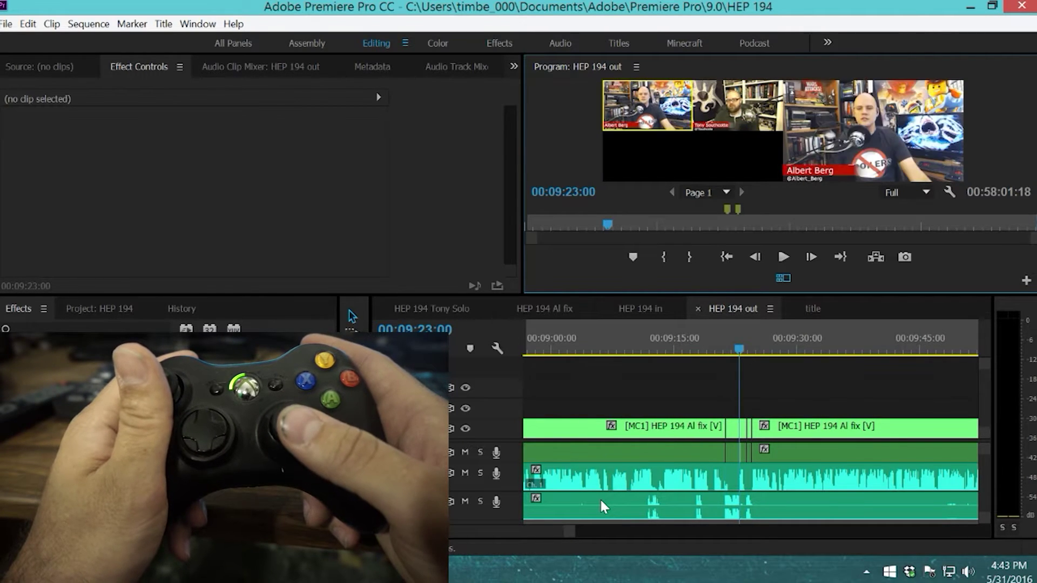
{"action": "key", "text": "Up"}
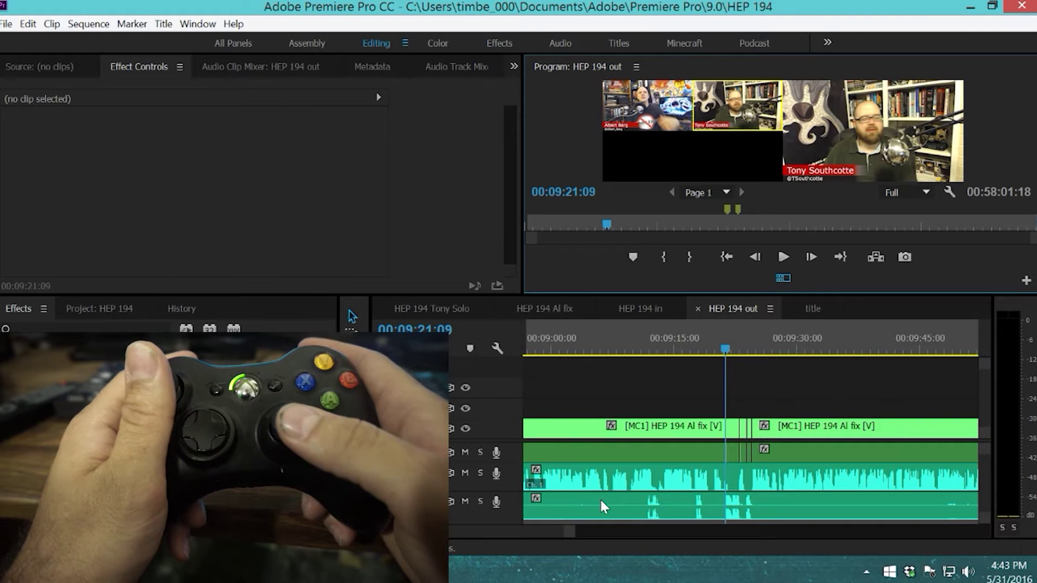
Step: Jump across the cuts in both directions as far as 00:10:24:13, ending on the cut at 00:09:24:19
{"action": "key", "text": "Down"}
{"action": "key", "text": "Down"}
{"action": "key", "text": "Up"}
{"action": "key", "text": "Down"}
{"action": "key", "text": "Down"}
{"action": "key", "text": "Up"}
{"action": "key", "text": "Down"}
{"action": "key", "text": "Up"}
{"action": "key", "text": "Down"}
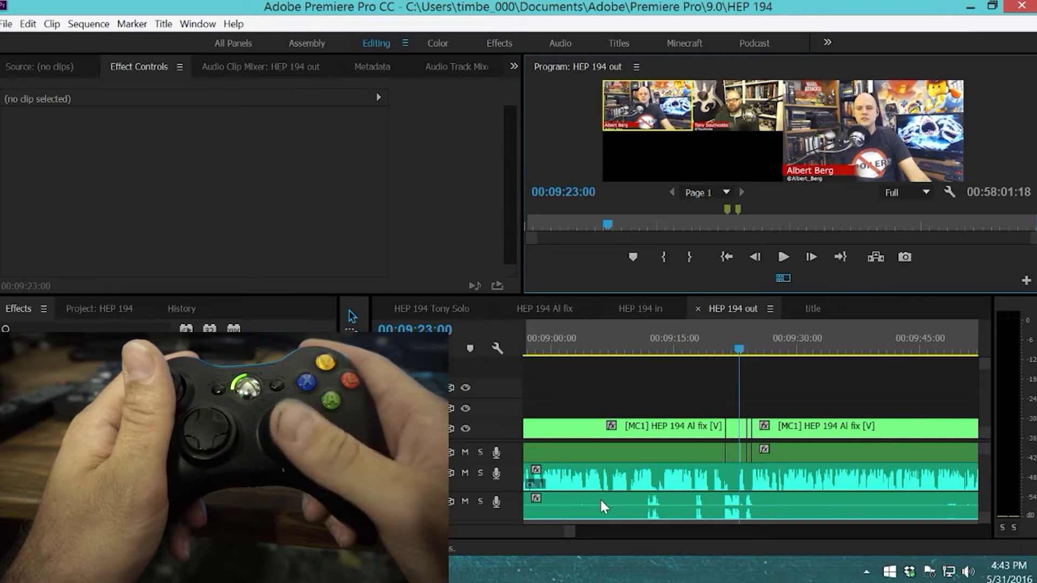
{"action": "key", "text": "Up"}
{"action": "key", "text": "Down"}
{"action": "key", "text": "Up"}
{"action": "key", "text": "Down"}
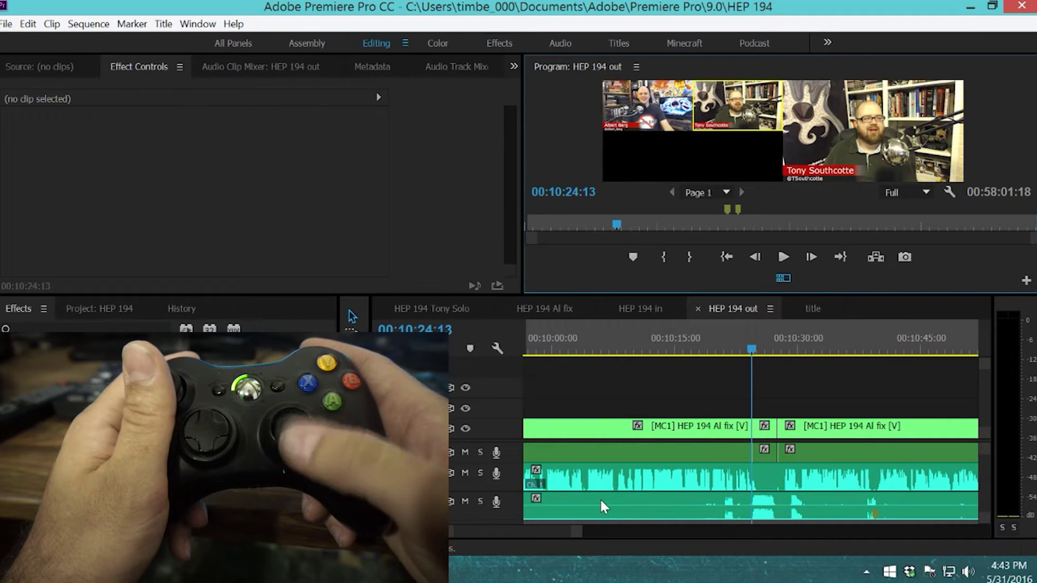
{"action": "key", "text": "Down"}
{"action": "key", "text": "Up"}
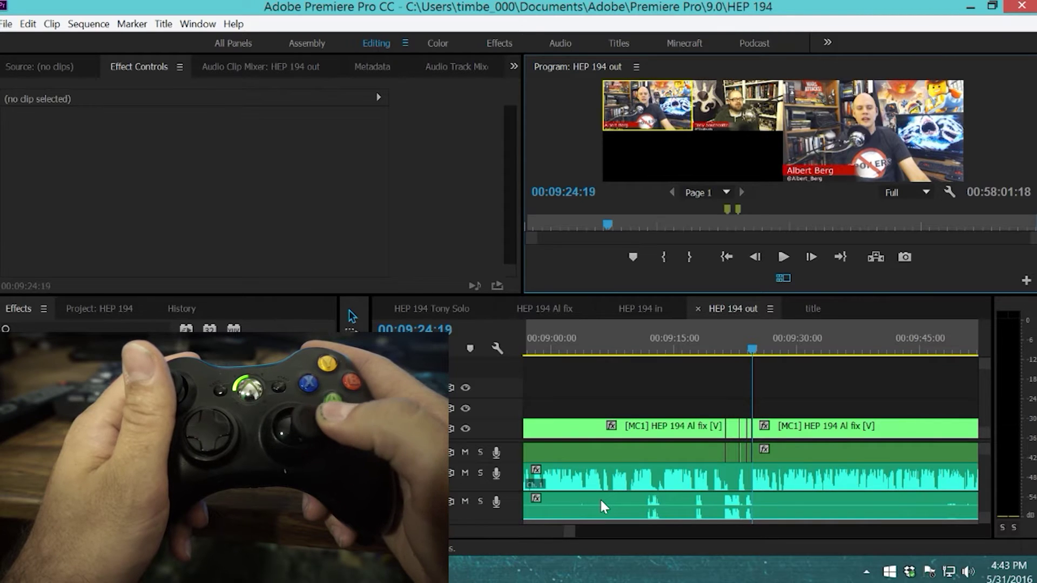
Step: Advance the playhead frame by frame from the cut at 00:09:24:19
{"action": "key", "text": "Right"}
{"action": "key", "text": "Right"}
{"action": "key", "text": "Right"}
{"action": "key", "text": "Right"}
{"action": "key", "text": "Right"}
{"action": "key", "text": "Right"}
{"action": "key", "text": "Right"}
{"action": "key", "text": "Right"}
{"action": "key", "text": "Right"}
{"action": "key", "text": "Right"}
{"action": "key", "text": "Right"}
{"action": "key", "text": "Right"}
{"action": "key", "text": "Right"}
{"action": "key", "text": "Right"}
{"action": "key", "text": "Right"}
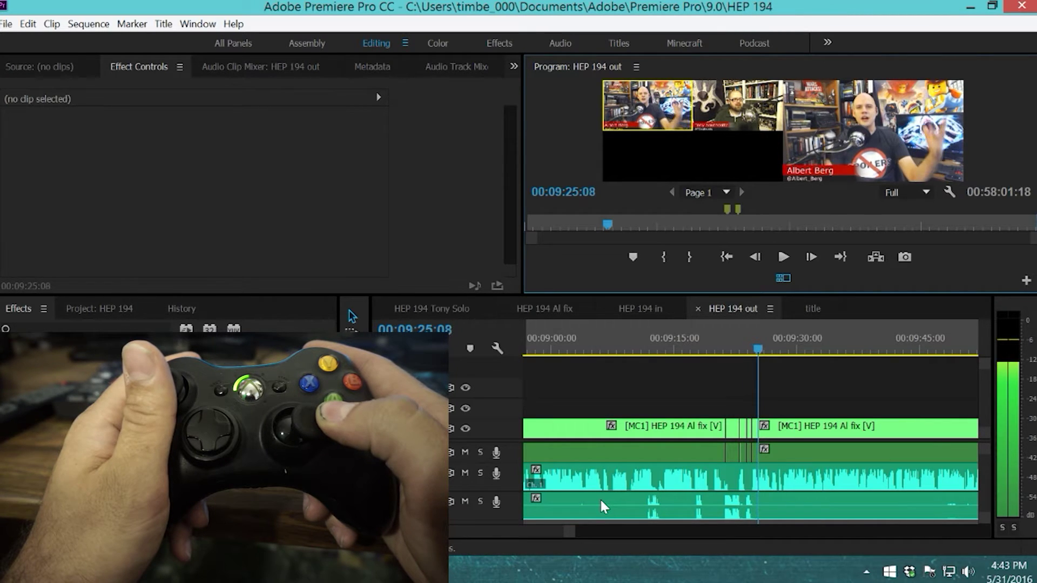
Step: Step the playhead back frame by frame to 00:09:25:04
{"action": "key", "text": "Left"}
{"action": "key", "text": "Left"}
{"action": "key", "text": "Left"}
{"action": "key", "text": "Left"}
{"action": "key", "text": "Left"}
{"action": "key", "text": "Left"}
{"action": "key", "text": "Left"}
{"action": "key", "text": "Left"}
{"action": "key", "text": "Left"}
{"action": "key", "text": "Left"}
{"action": "key", "text": "Left"}
{"action": "key", "text": "Left"}
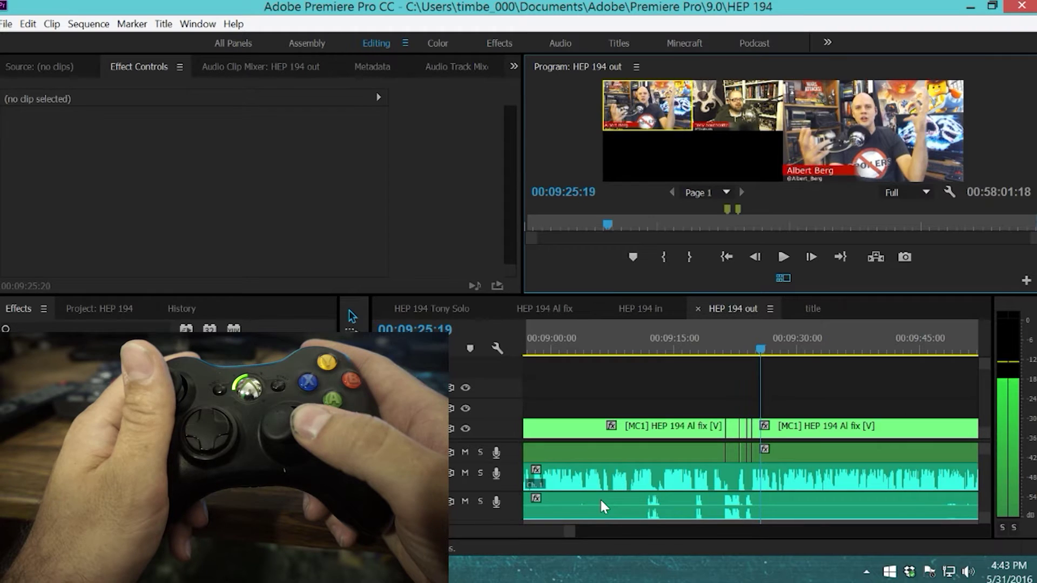
{"action": "key", "text": "Left"}
{"action": "key", "text": "Left"}
{"action": "key", "text": "Left"}
{"action": "key", "text": "Left"}
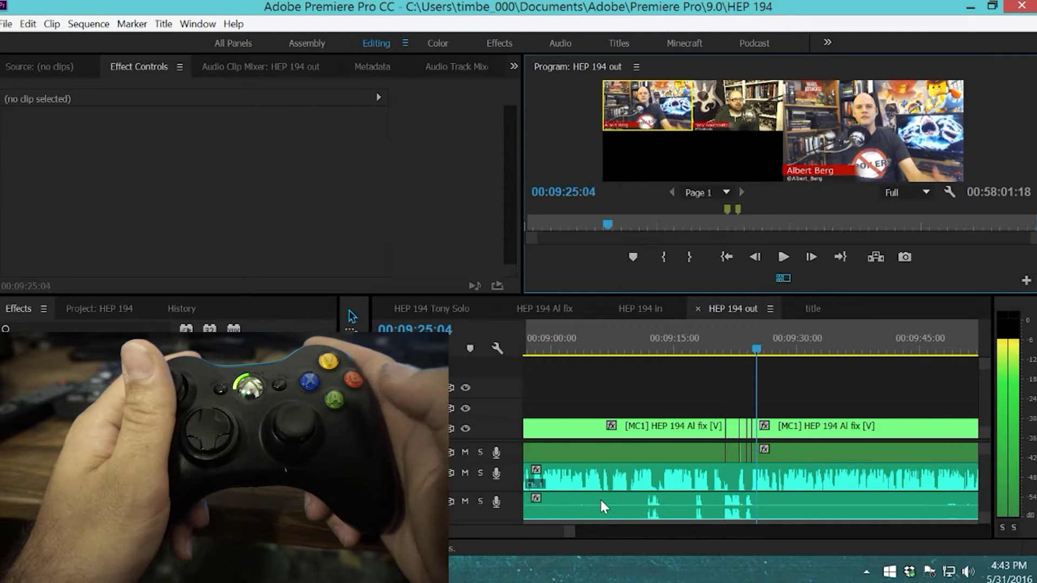
Step: Play the sequence from 00:09:25:04, pausing at 00:09:28:14 and 00:09:44:28, and save the project
{"action": "key", "text": "space"}
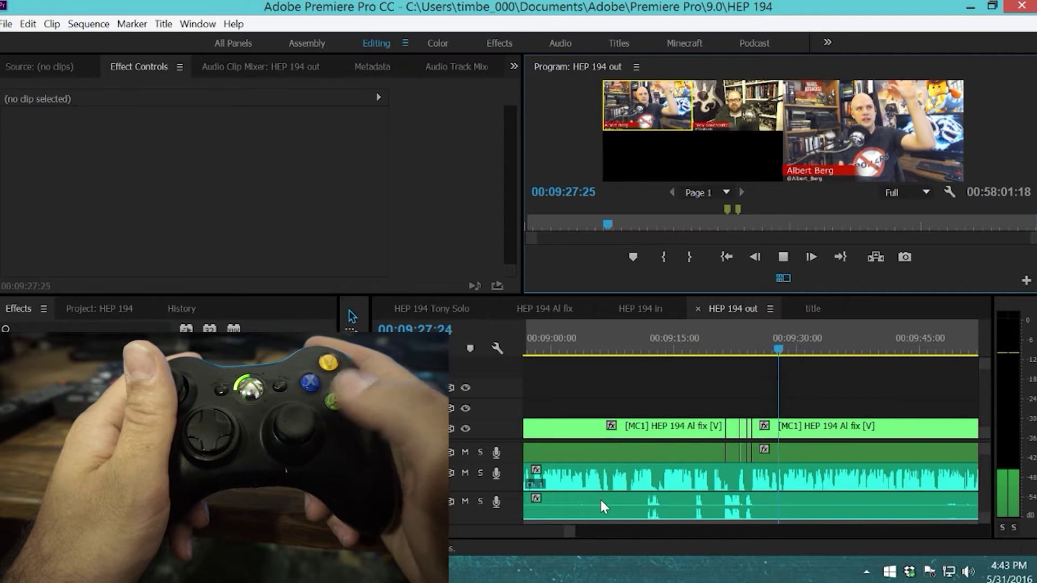
{"action": "key", "text": "space"}
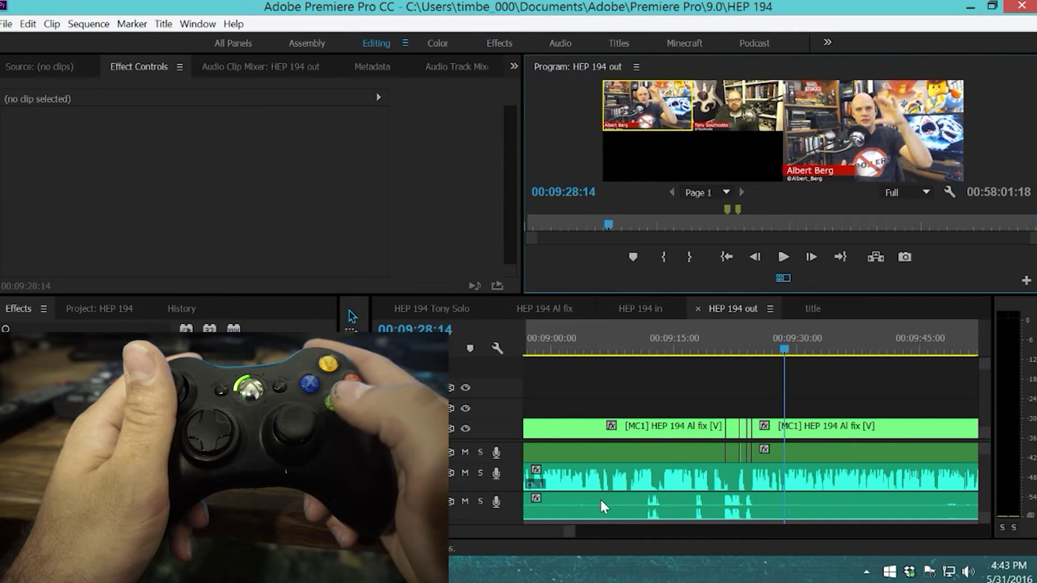
{"action": "key", "text": "space"}
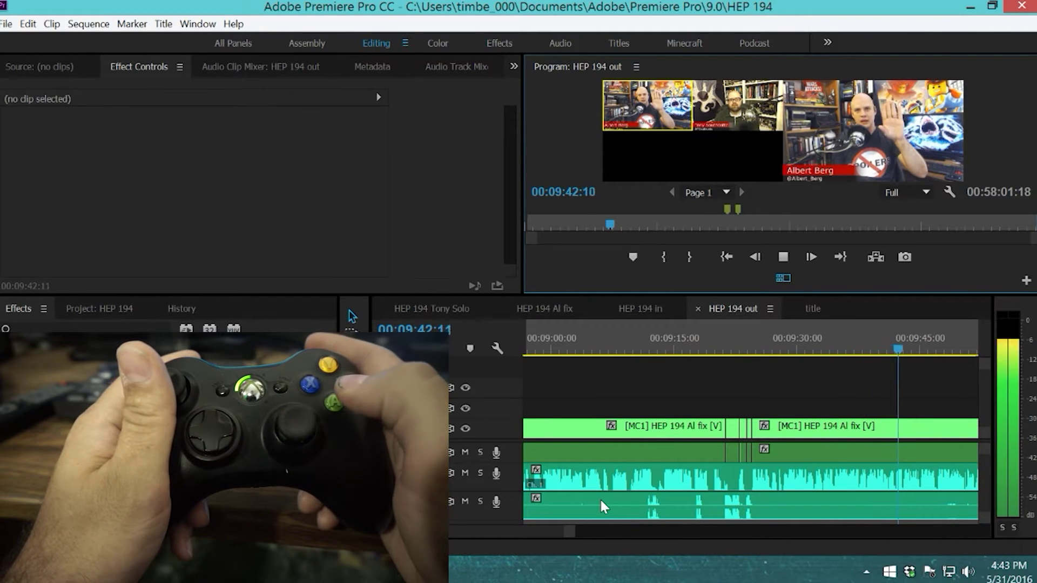
{"action": "key", "text": "space"}
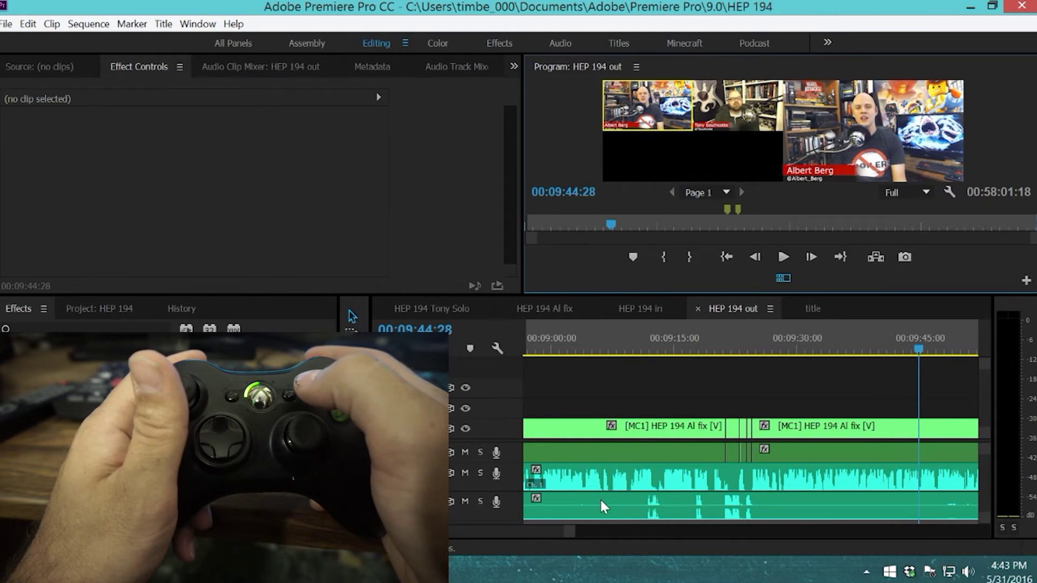
{"action": "key", "text": "ctrl+s"}
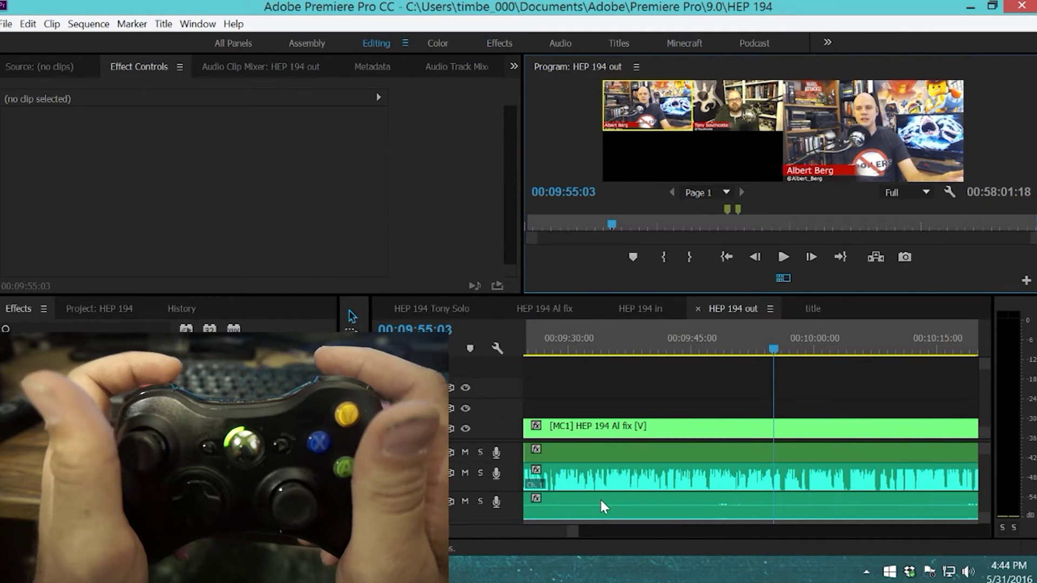
Step: Scrub the playhead backward and forward in five-frame jumps from 00:09:55:03, ending at 00:09:53:13
{"action": "key", "text": "shift+Left"}
{"action": "key", "text": "shift+Left"}
{"action": "key", "text": "shift+Left"}
{"action": "key", "text": "shift+Left"}
{"action": "key", "text": "shift+Left"}
{"action": "key", "text": "shift+Left"}
{"action": "key", "text": "shift+Left"}
{"action": "key", "text": "shift+Left"}
{"action": "key", "text": "shift+Left"}
{"action": "key", "text": "shift+Left"}
{"action": "key", "text": "shift+Left"}
{"action": "key", "text": "shift+Left"}
{"action": "key", "text": "shift+Left"}
{"action": "key", "text": "shift+Left"}
{"action": "key", "text": "shift+Left"}
{"action": "key", "text": "shift+Left"}
{"action": "key", "text": "shift+Left"}
{"action": "key", "text": "shift+Left"}
{"action": "key", "text": "shift+Left"}
{"action": "key", "text": "shift+Left"}
{"action": "key", "text": "shift+Right"}
{"action": "key", "text": "shift+Right"}
{"action": "key", "text": "shift+Right"}
{"action": "key", "text": "shift+Right"}
{"action": "key", "text": "shift+Right"}
{"action": "key", "text": "shift+Right"}
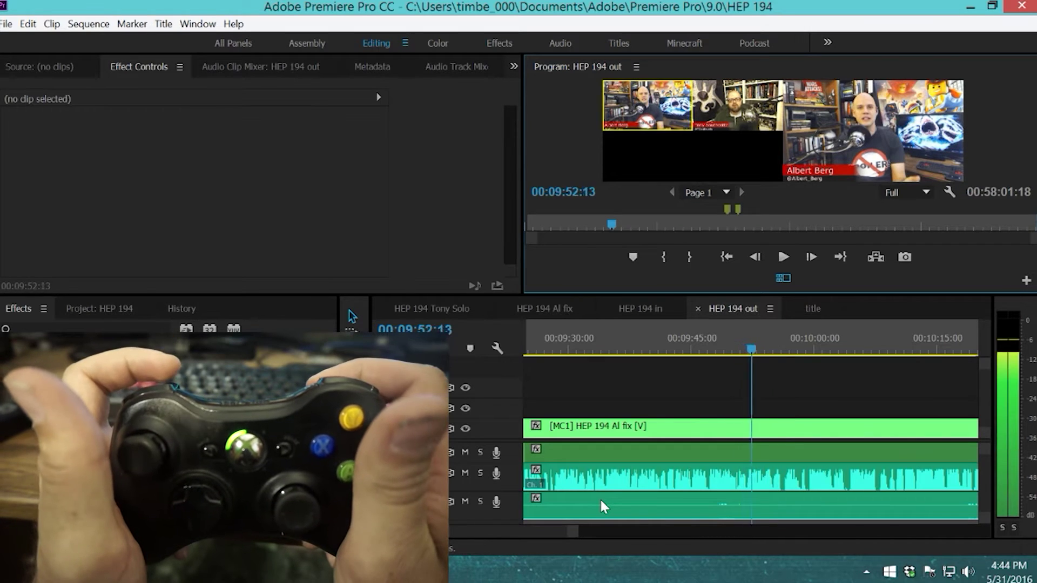
{"action": "key", "text": "shift+Right"}
{"action": "key", "text": "shift+Right"}
{"action": "key", "text": "shift+Right"}
{"action": "key", "text": "shift+Right"}
{"action": "key", "text": "shift+Right"}
{"action": "key", "text": "shift+Right"}
{"action": "key", "text": "shift+Right"}
{"action": "key", "text": "shift+Right"}
{"action": "key", "text": "shift+Right"}
{"action": "key", "text": "shift+Right"}
{"action": "key", "text": "shift+Right"}
{"action": "key", "text": "shift+Right"}
{"action": "key", "text": "shift+Right"}
{"action": "key", "text": "shift+Right"}
{"action": "key", "text": "shift+Right"}
{"action": "key", "text": "shift+Right"}
{"action": "key", "text": "shift+Right"}
{"action": "key", "text": "shift+Right"}
{"action": "key", "text": "shift+Right"}
{"action": "key", "text": "shift+Right"}
{"action": "key", "text": "shift+Left"}
{"action": "key", "text": "shift+Left"}
{"action": "key", "text": "shift+Left"}
{"action": "key", "text": "shift+Left"}
{"action": "key", "text": "shift+Left"}
{"action": "key", "text": "shift+Left"}
{"action": "key", "text": "shift+Left"}
{"action": "key", "text": "shift+Left"}
{"action": "key", "text": "shift+Left"}
{"action": "key", "text": "shift+Left"}
{"action": "key", "text": "shift+Left"}
{"action": "key", "text": "shift+Left"}
{"action": "key", "text": "shift+Left"}
{"action": "key", "text": "shift+Left"}
{"action": "key", "text": "shift+Left"}
{"action": "key", "text": "shift+Left"}
{"action": "key", "text": "shift+Left"}
{"action": "key", "text": "shift+Left"}
{"action": "key", "text": "shift+Left"}
{"action": "key", "text": "shift+Left"}
{"action": "key", "text": "shift+Left"}
{"action": "key", "text": "shift+Left"}
{"action": "key", "text": "shift+Left"}
{"action": "key", "text": "shift+Left"}
{"action": "key", "text": "shift+Left"}
{"action": "key", "text": "shift+Left"}
{"action": "key", "text": "shift+Left"}
{"action": "key", "text": "shift+Left"}
{"action": "key", "text": "shift+Left"}
{"action": "key", "text": "shift+Left"}
{"action": "key", "text": "shift+Left"}
{"action": "key", "text": "shift+Left"}
{"action": "key", "text": "shift+Left"}
{"action": "key", "text": "shift+Left"}
{"action": "key", "text": "shift+Right"}
{"action": "key", "text": "shift+Right"}
{"action": "key", "text": "shift+Right"}
{"action": "key", "text": "shift+Right"}
{"action": "key", "text": "shift+Right"}
{"action": "key", "text": "shift+Right"}
{"action": "key", "text": "shift+Right"}
{"action": "key", "text": "shift+Right"}
{"action": "key", "text": "shift+Right"}
{"action": "key", "text": "shift+Right"}
{"action": "key", "text": "shift+Right"}
{"action": "key", "text": "shift+Right"}
{"action": "key", "text": "shift+Right"}
{"action": "key", "text": "shift+Right"}
{"action": "key", "text": "shift+Right"}
{"action": "key", "text": "shift+Right"}
{"action": "key", "text": "shift+Right"}
{"action": "key", "text": "shift+Right"}
{"action": "key", "text": "shift+Right"}
{"action": "key", "text": "shift+Right"}
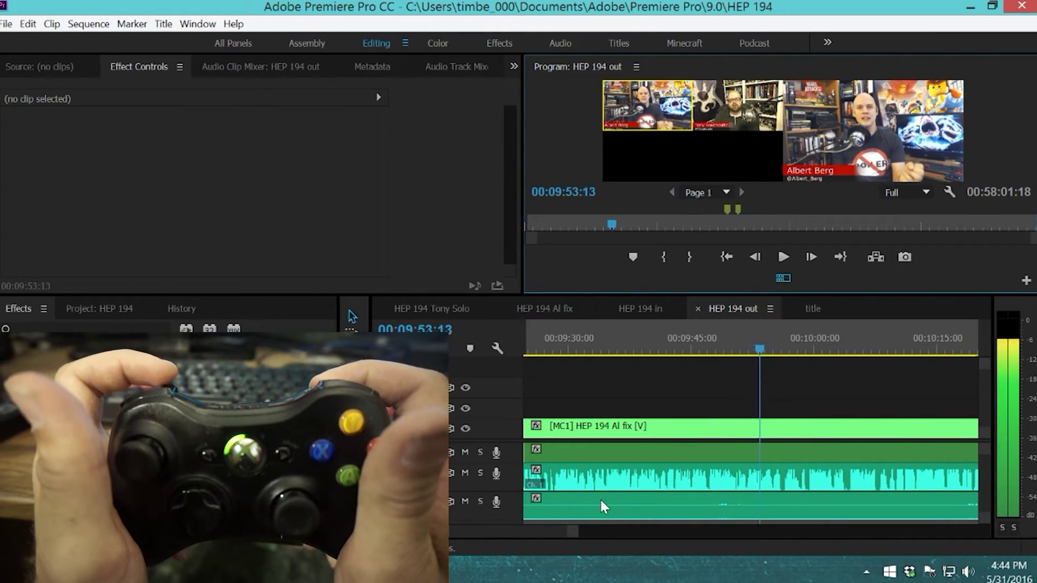
Step: Shuttle playback in reverse from 00:09:53:13 to 00:09:46:18 and fast forward to 00:10:23:03
{"action": "key", "text": "k"}
{"action": "key", "text": "j"}
{"action": "key", "text": "j"}
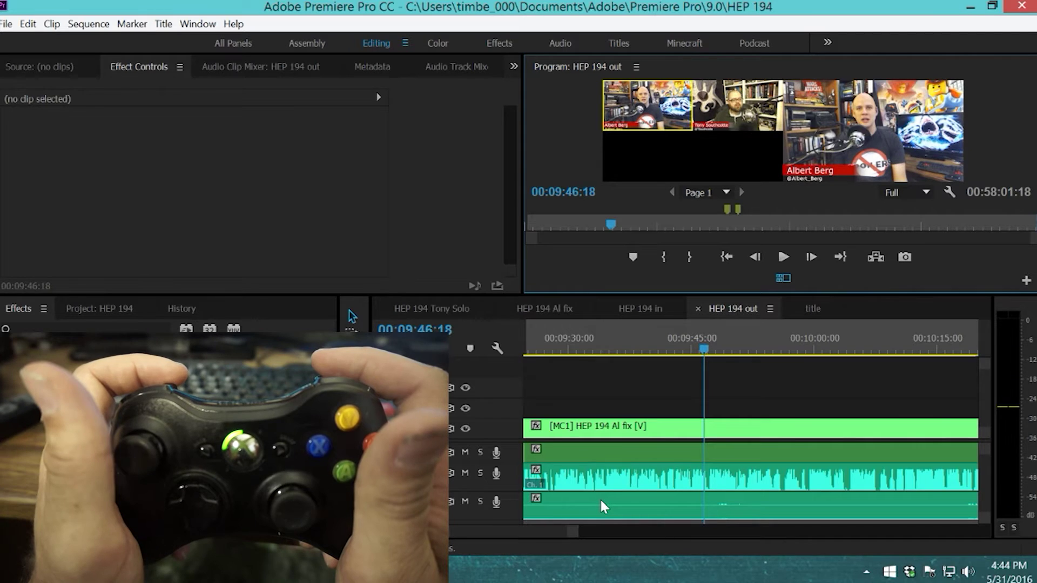
{"action": "key", "text": "l"}
{"action": "key", "text": "l"}
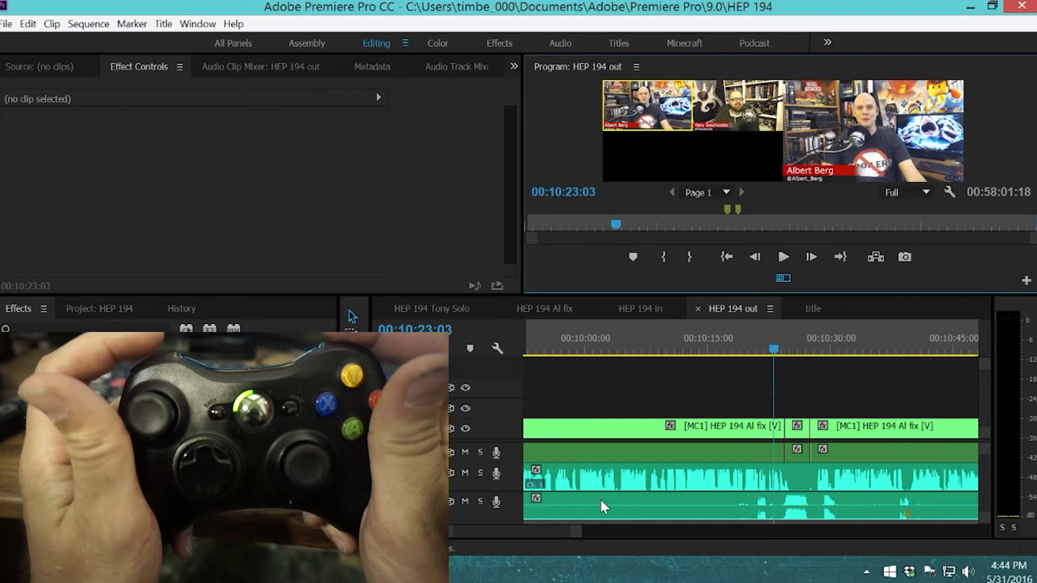
Step: Move the playhead back to 00:10:22:13 and try ripple-trimming from there to the next cut twice, undoing each trim
{"action": "key", "text": "shift+Left"}
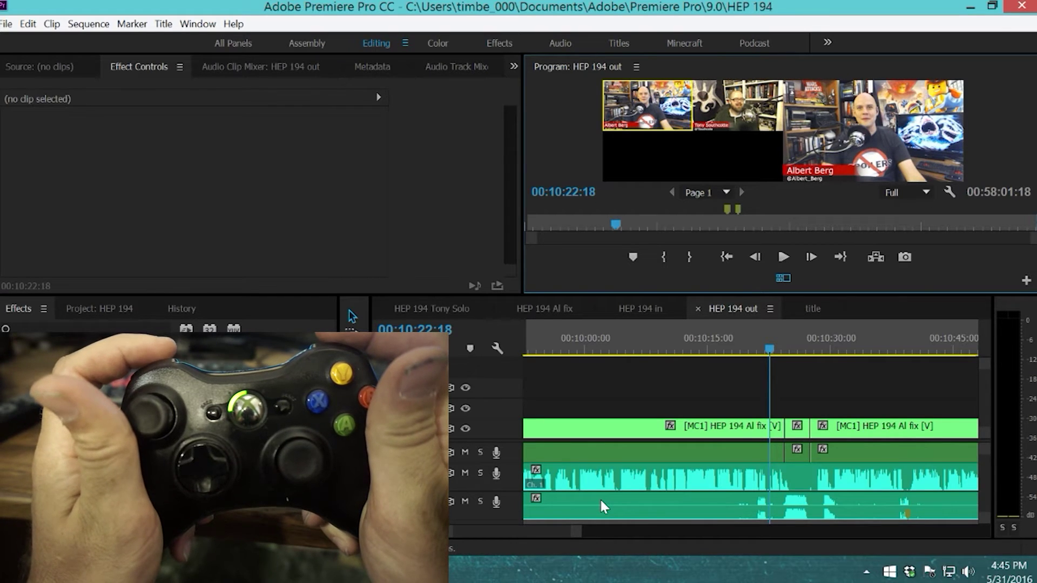
{"action": "left_click", "coordinate": [738, 302]}
{"action": "key", "text": "shift+Left"}
{"action": "key", "text": "w"}
{"action": "key", "text": "2"}
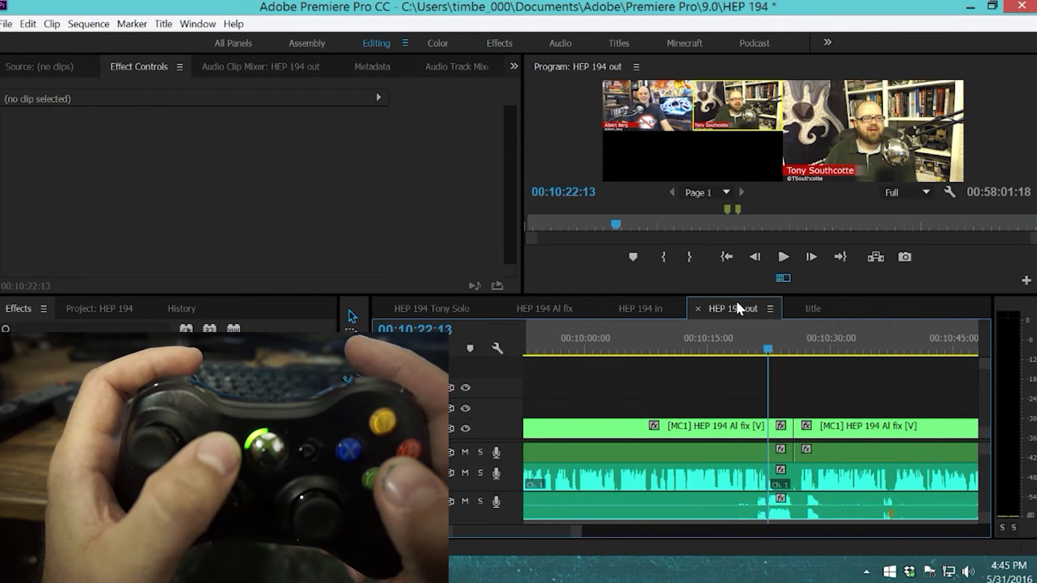
{"action": "key", "text": "ctrl+z"}
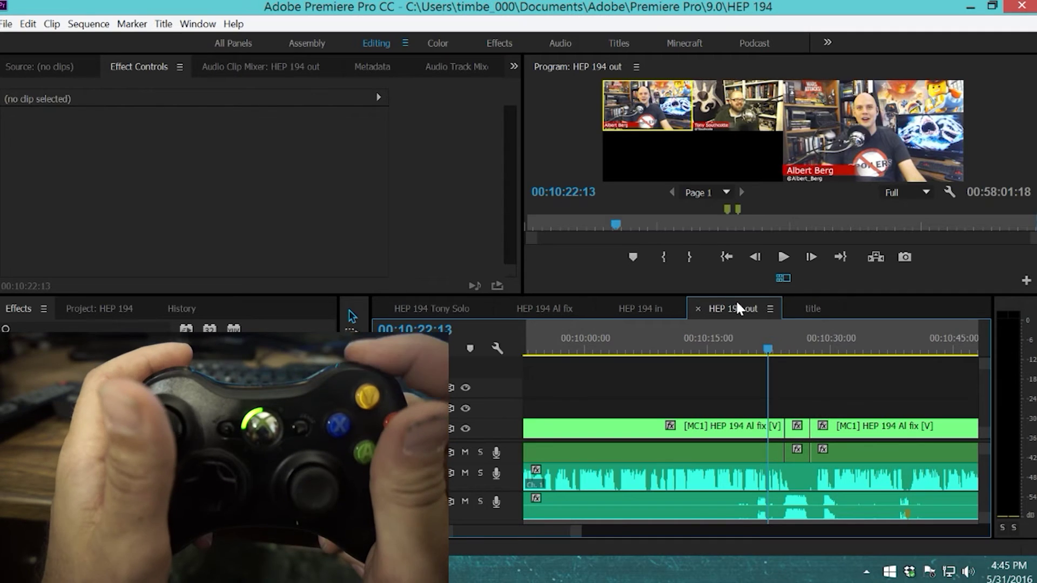
{"action": "key", "text": "w"}
{"action": "key", "text": "2"}
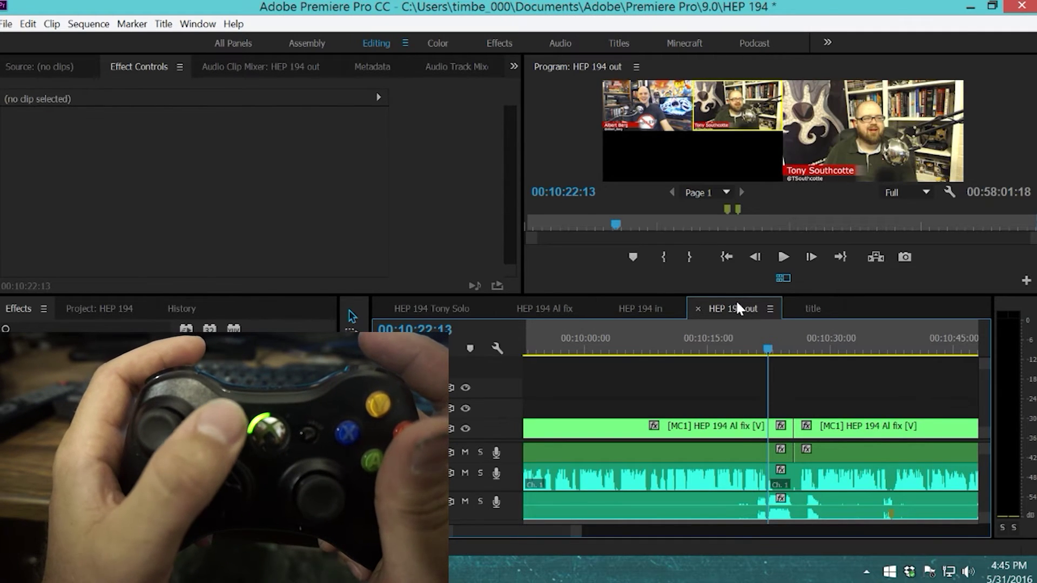
{"action": "key", "text": "ctrl+z"}
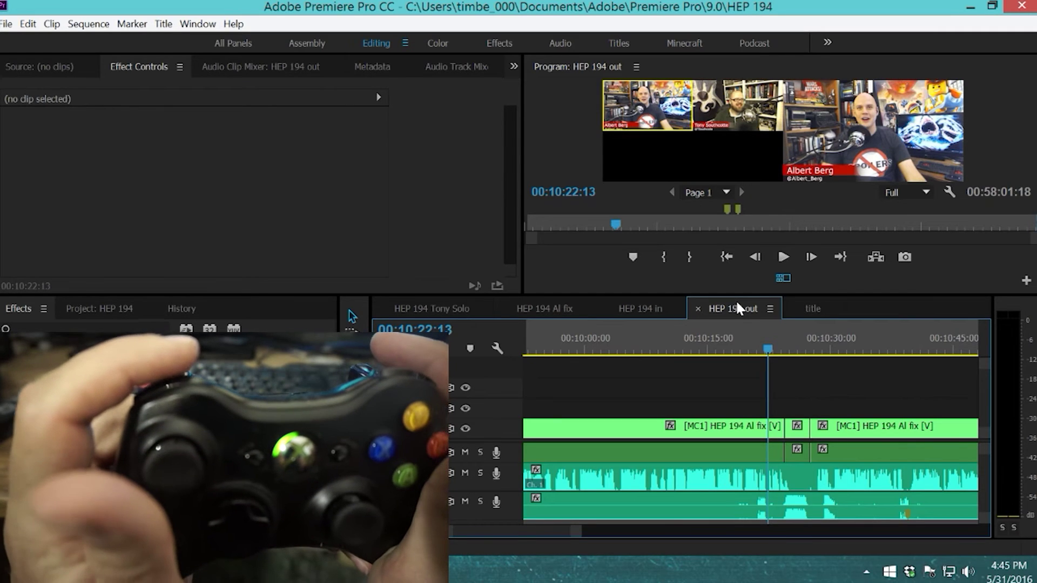
Step: Try ripple-trimming the clip's start to the playhead, undo it, and switch the clip at 00:09:24:16 to camera 2 and back to camera 1
{"action": "key", "text": "q"}
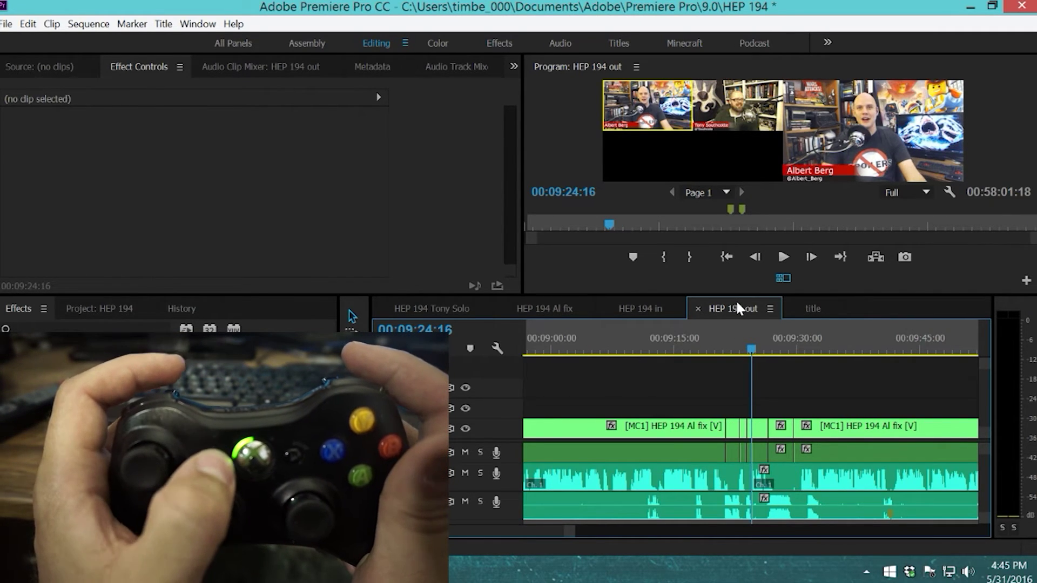
{"action": "key", "text": "ctrl+z"}
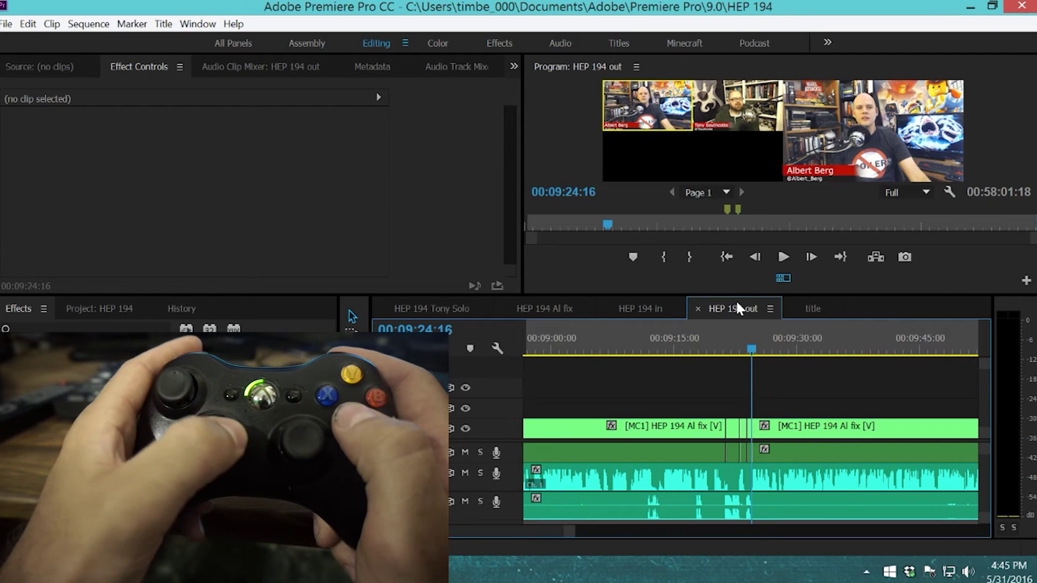
{"action": "key", "text": "2"}
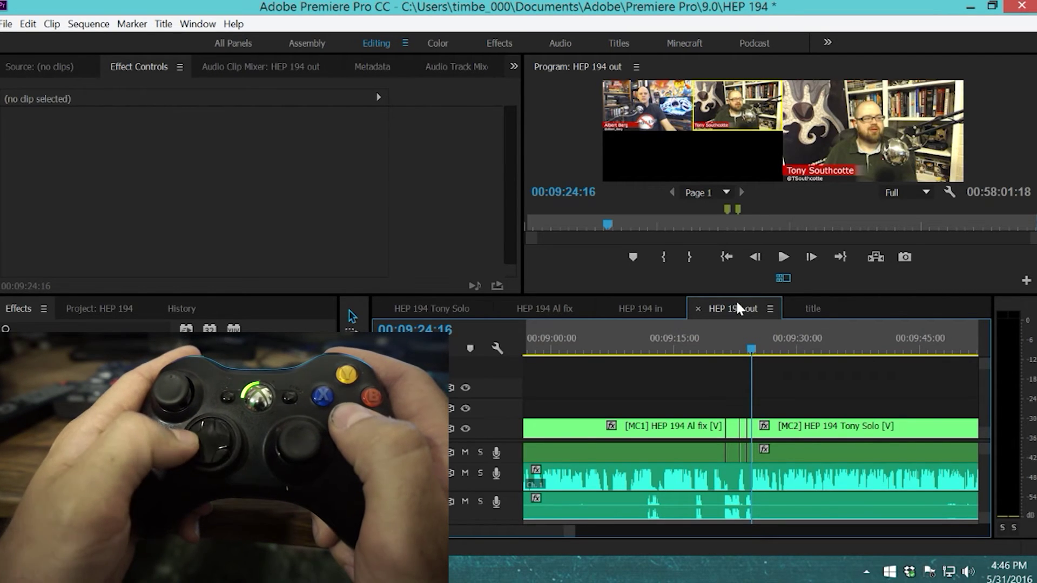
{"action": "key", "text": "1"}
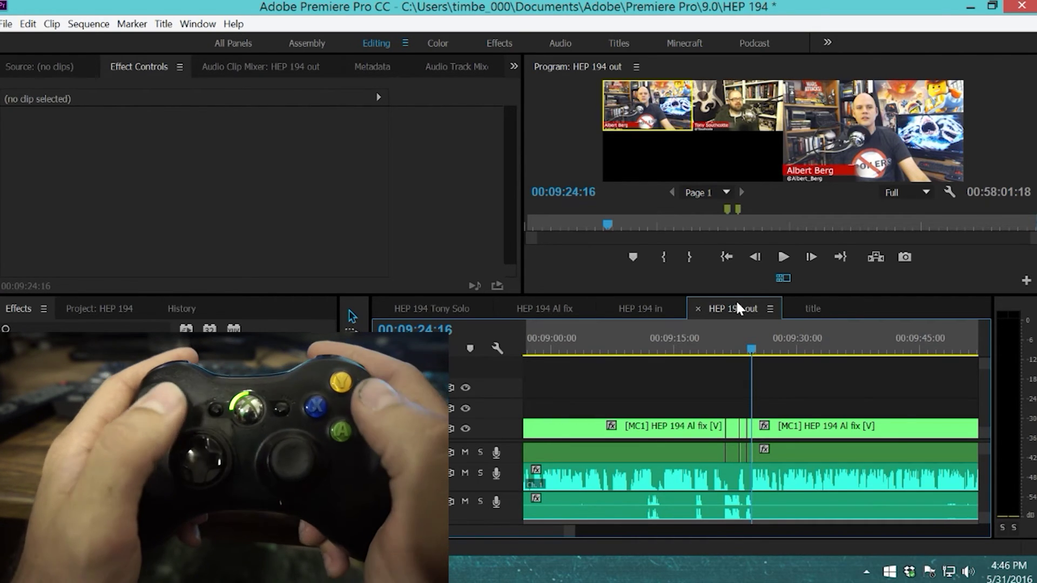
Step: Play the sequence from 00:09:24:16 and select the clips under the playhead at 00:09:27:16
{"action": "key", "text": "l"}
{"action": "key", "text": "l"}
{"action": "key", "text": "l"}
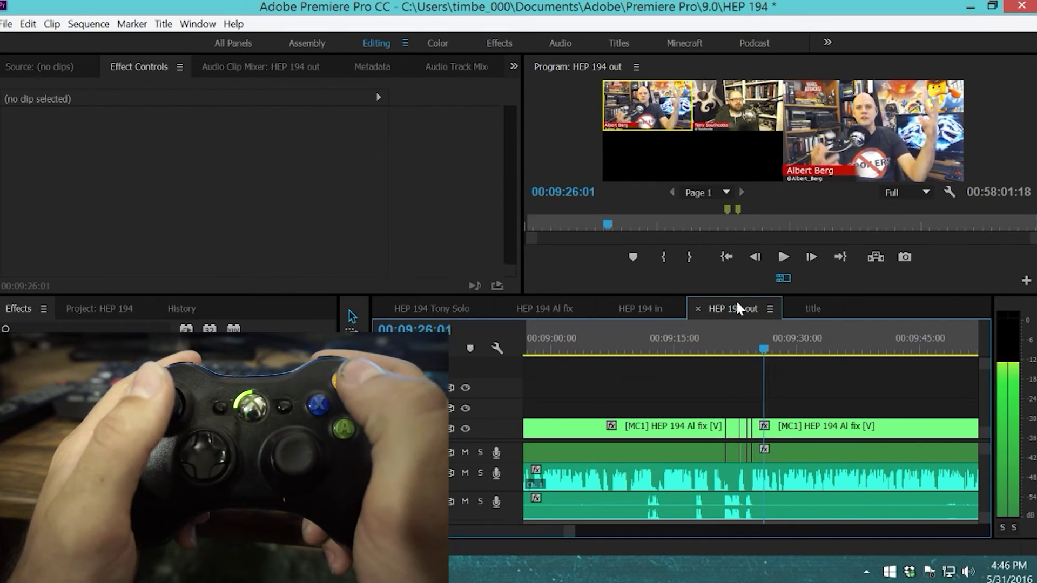
{"action": "key", "text": "d"}
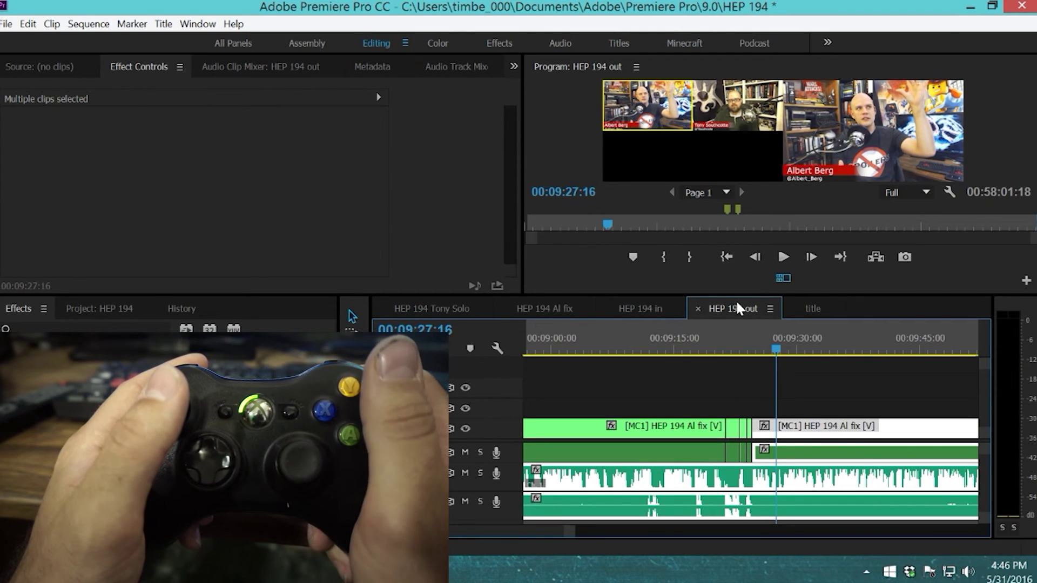
Step: Advance the playhead in five-frame jumps to 00:09:34:01 and split the selected clips there
{"action": "key", "text": "shift+Right"}
{"action": "key", "text": "shift+Right"}
{"action": "key", "text": "shift+Right"}
{"action": "key", "text": "shift+Right"}
{"action": "key", "text": "shift+Right"}
{"action": "key", "text": "shift+Right"}
{"action": "key", "text": "shift+Right"}
{"action": "key", "text": "shift+Right"}
{"action": "key", "text": "shift+Right"}
{"action": "key", "text": "shift+Right"}
{"action": "key", "text": "shift+Right"}
{"action": "key", "text": "shift+Right"}
{"action": "key", "text": "shift+Right"}
{"action": "key", "text": "shift+Right"}
{"action": "key", "text": "shift+Right"}
{"action": "key", "text": "shift+Right"}
{"action": "key", "text": "shift+Right"}
{"action": "key", "text": "shift+Right"}
{"action": "key", "text": "shift+Right"}
{"action": "key", "text": "shift+Right"}
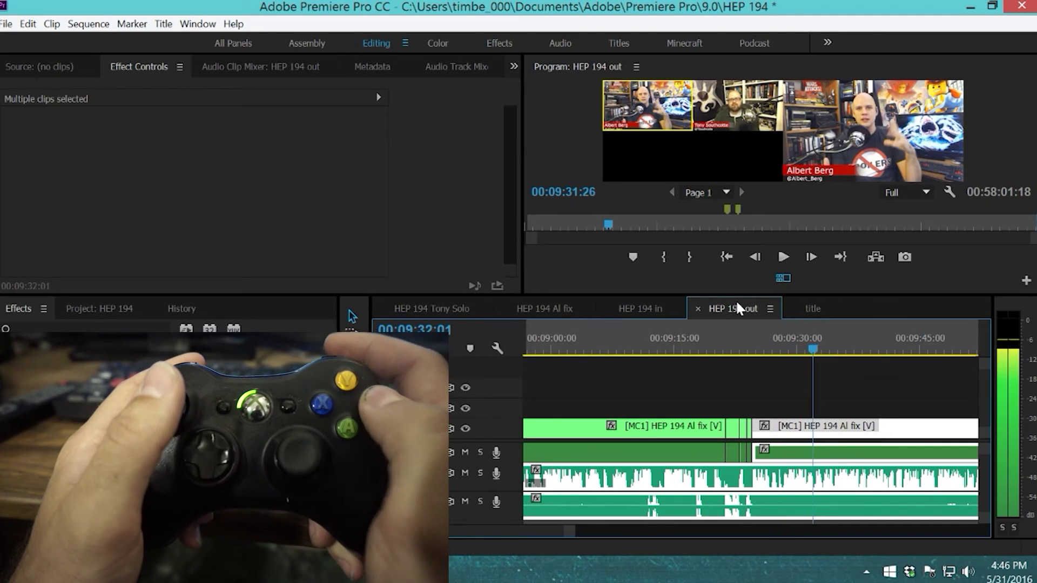
{"action": "key", "text": "ctrl+k"}
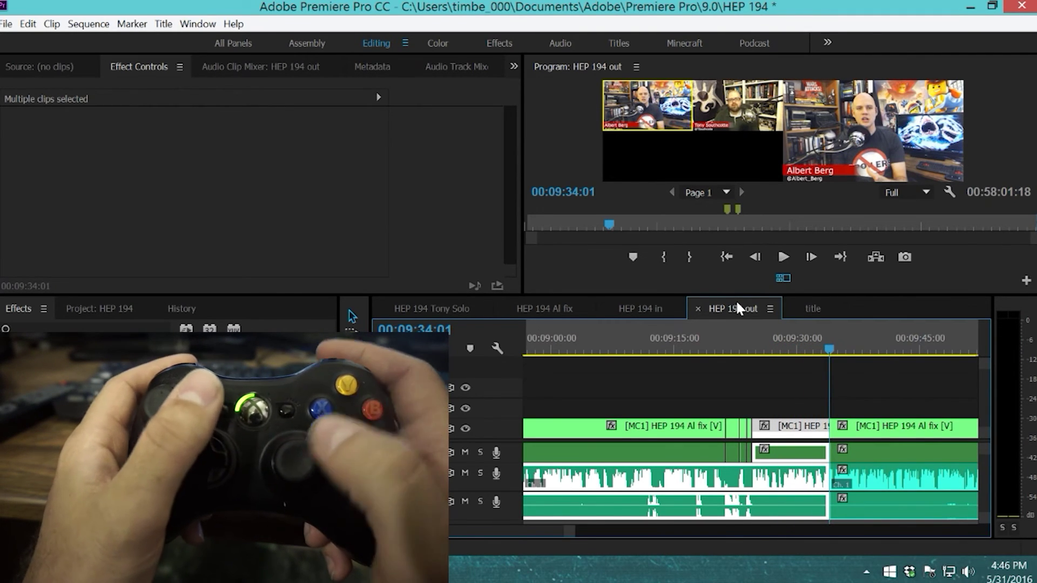
Step: Return the playhead to the cut at 00:09:24:16 and split the selected audio clips there
{"action": "key", "text": "shift+Left"}
{"action": "key", "text": "shift+Left"}
{"action": "key", "text": "shift+Left"}
{"action": "key", "text": "shift+Left"}
{"action": "key", "text": "shift+Left"}
{"action": "key", "text": "shift+Left"}
{"action": "key", "text": "Up"}
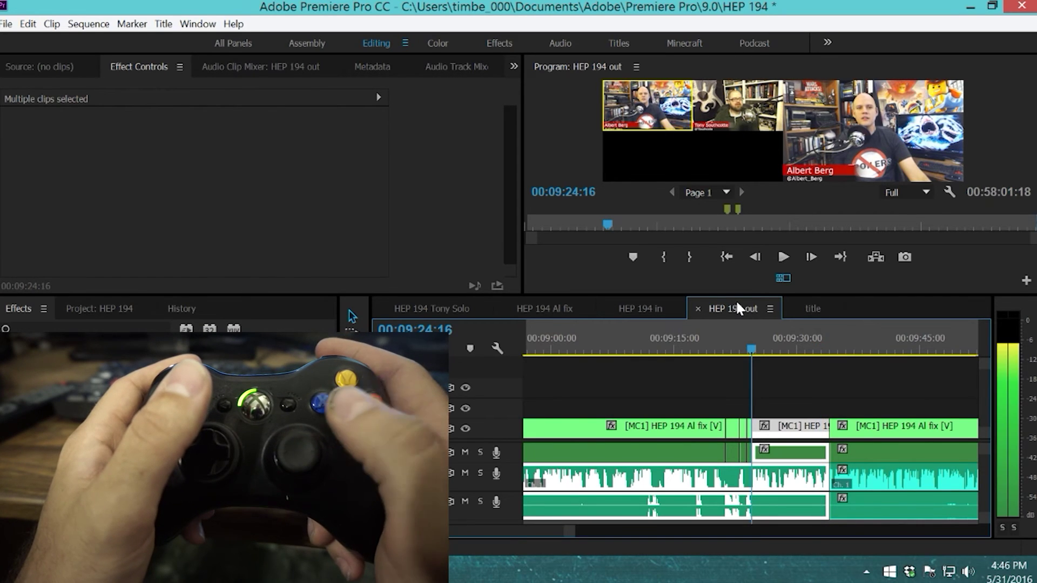
{"action": "key", "text": "ctrl+k"}
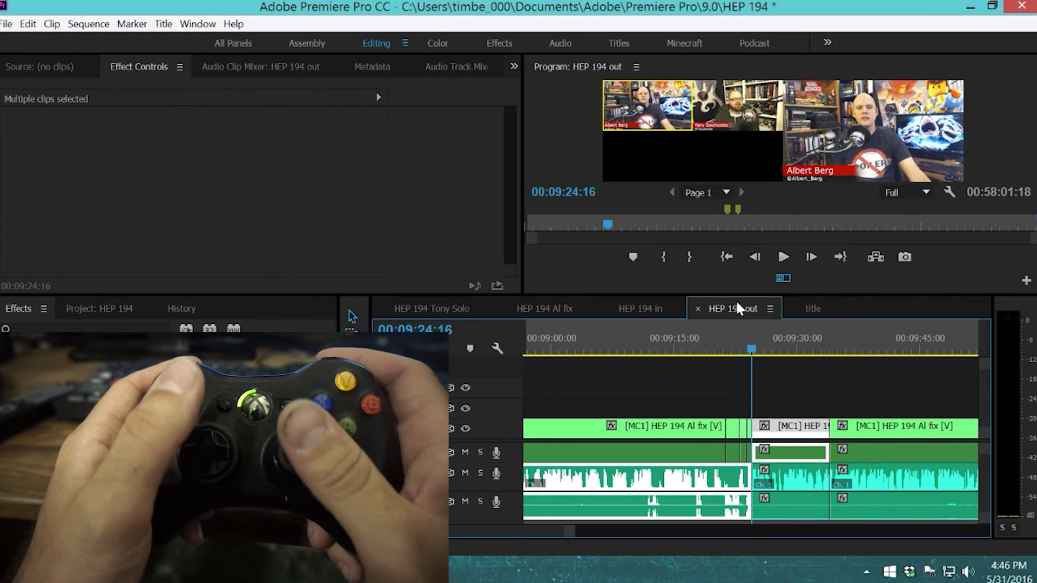
Step: Scrub the playhead back in five-frame jumps to 00:09:23:16
{"action": "key", "text": "shift+Left"}
{"action": "key", "text": "shift+Left"}
{"action": "key", "text": "shift+Left"}
{"action": "key", "text": "shift+Left"}
{"action": "key", "text": "shift+Left"}
{"action": "key", "text": "shift+Left"}
{"action": "key", "text": "shift+Left"}
{"action": "key", "text": "shift+Left"}
{"action": "key", "text": "shift+Left"}
{"action": "key", "text": "shift+Left"}
{"action": "key", "text": "shift+Left"}
{"action": "key", "text": "shift+Left"}
{"action": "key", "text": "shift+Left"}
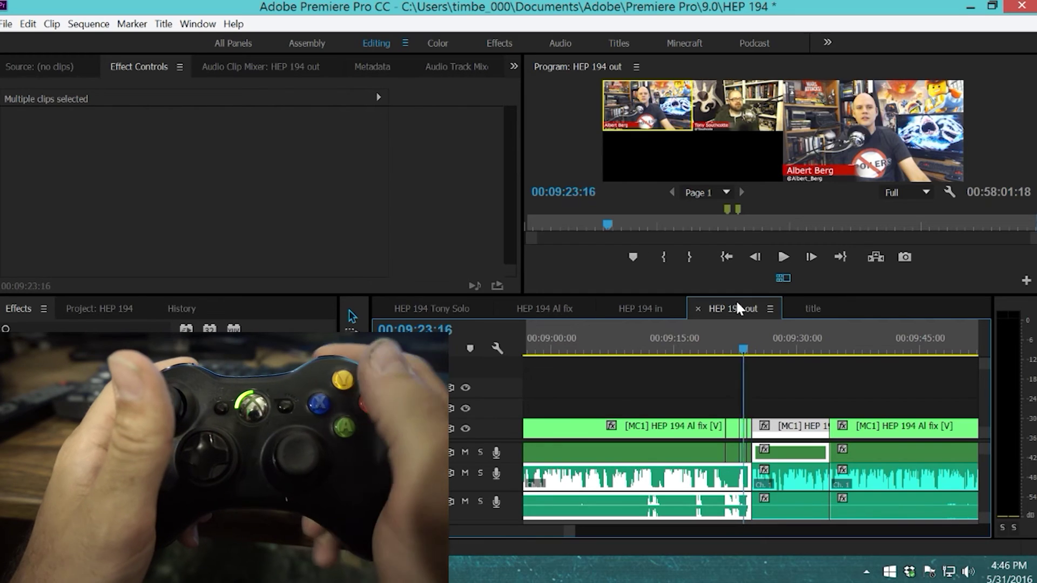
Step: Move the playhead to 00:09:26:16, delete the segment between the cuts at 00:09:24:16 and 00:09:34:01 on all tracks, and undo the deletion
{"action": "key", "text": "shift+Right"}
{"action": "key", "text": "shift+Right"}
{"action": "key", "text": "shift+Right"}
{"action": "key", "text": "shift+Right"}
{"action": "key", "text": "shift+Right"}
{"action": "key", "text": "shift+Right"}
{"action": "key", "text": "shift+Right"}
{"action": "key", "text": "shift+Right"}
{"action": "key", "text": "shift+Right"}
{"action": "key", "text": "shift+Right"}
{"action": "key", "text": "shift+Right"}
{"action": "key", "text": "shift+Right"}
{"action": "key", "text": "shift+Right"}
{"action": "key", "text": "shift+Right"}
{"action": "key", "text": "shift+Right"}
{"action": "key", "text": "shift+Right"}
{"action": "key", "text": "shift+Right"}
{"action": "key", "text": "shift+Right"}
{"action": "key", "text": "shift+Right"}
{"action": "key", "text": "shift+Right"}
{"action": "key", "text": "d"}
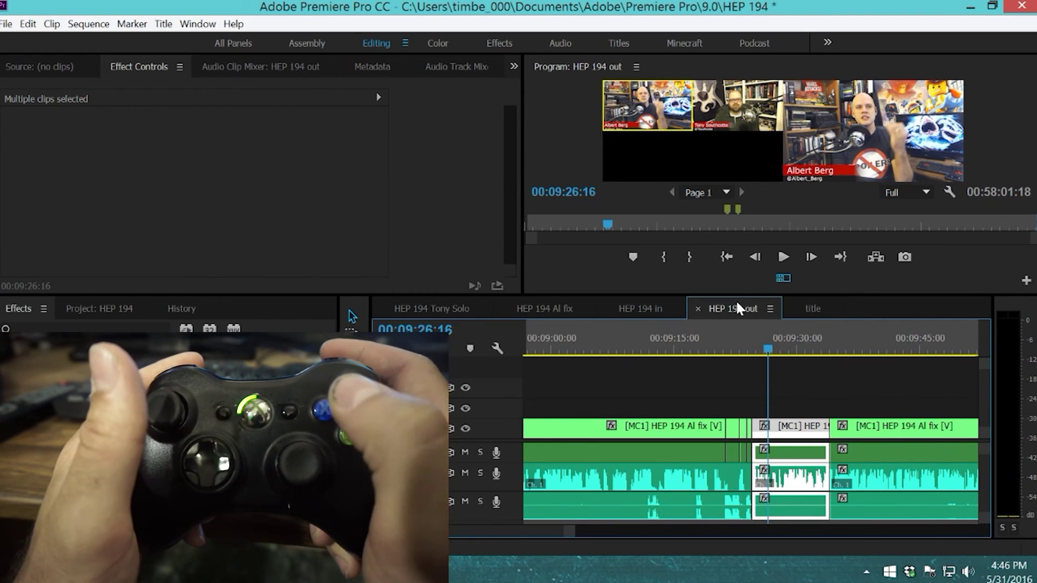
{"action": "key", "text": "Delete"}
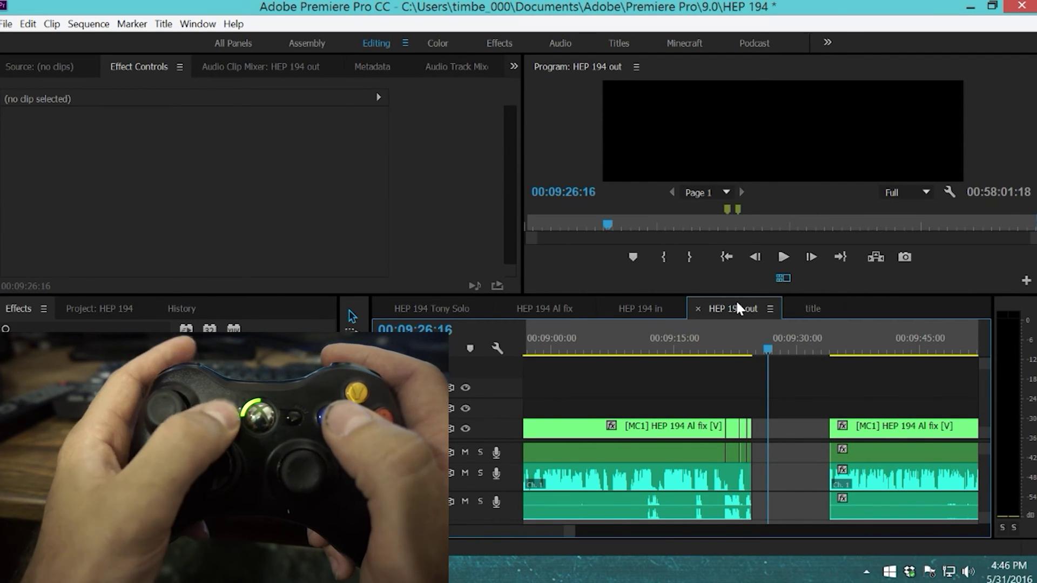
{"action": "key", "text": "Delete"}
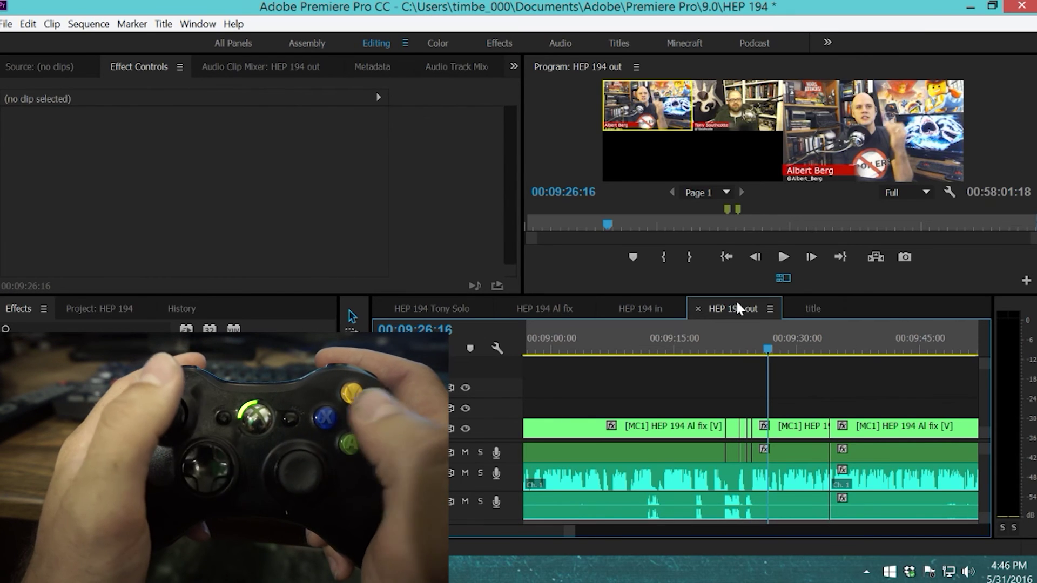
Step: Step the playhead back frame by frame to 00:09:26:09
{"action": "key", "text": "Left"}
{"action": "key", "text": "Left"}
{"action": "key", "text": "Left"}
{"action": "key", "text": "Left"}
{"action": "key", "text": "Left"}
{"action": "key", "text": "Left"}
{"action": "key", "text": "Left"}
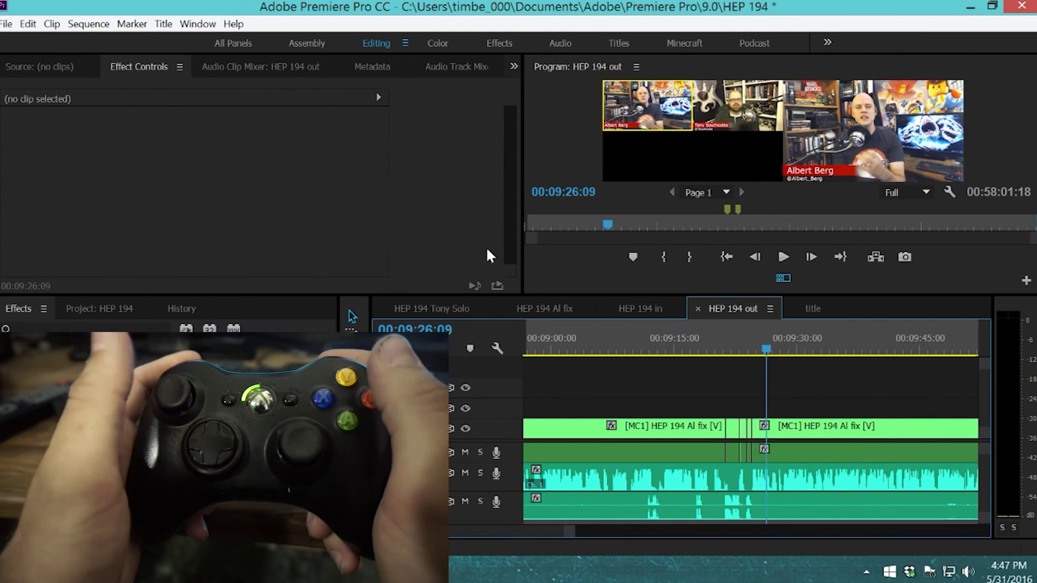